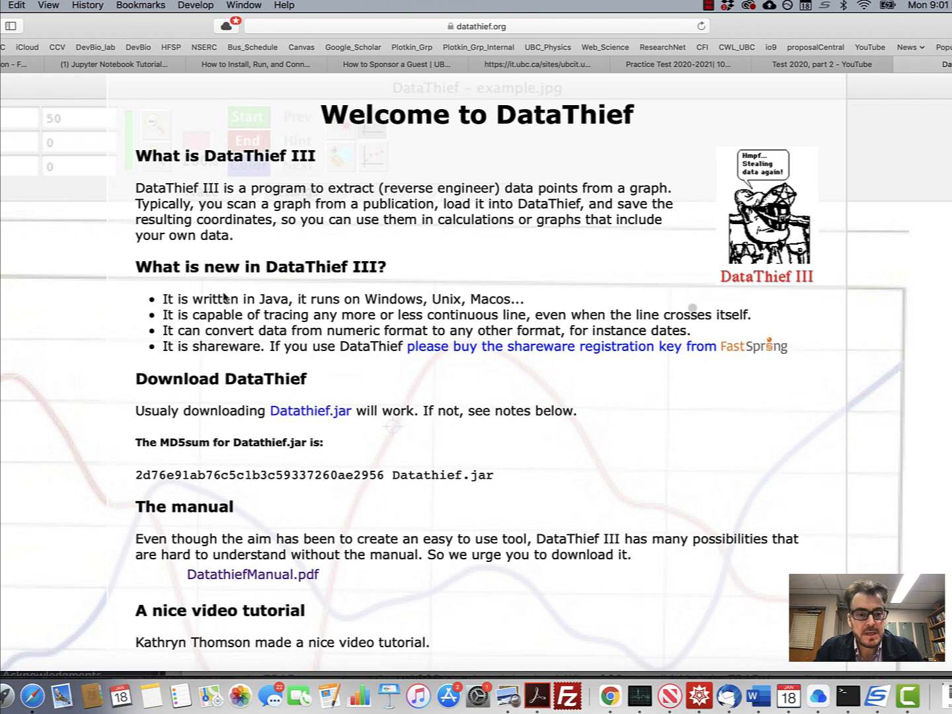
Step: Download Datathief.jar from the DataThief website and try to open the downloaded file
left_click(302, 412)
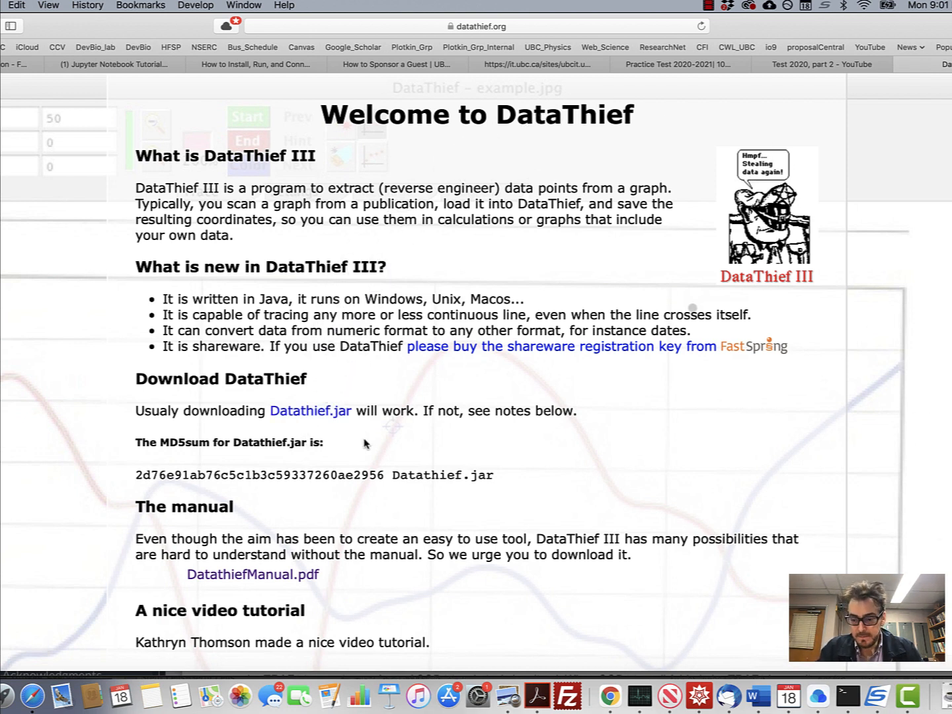
left_click(946, 699)
left_click(943, 646)
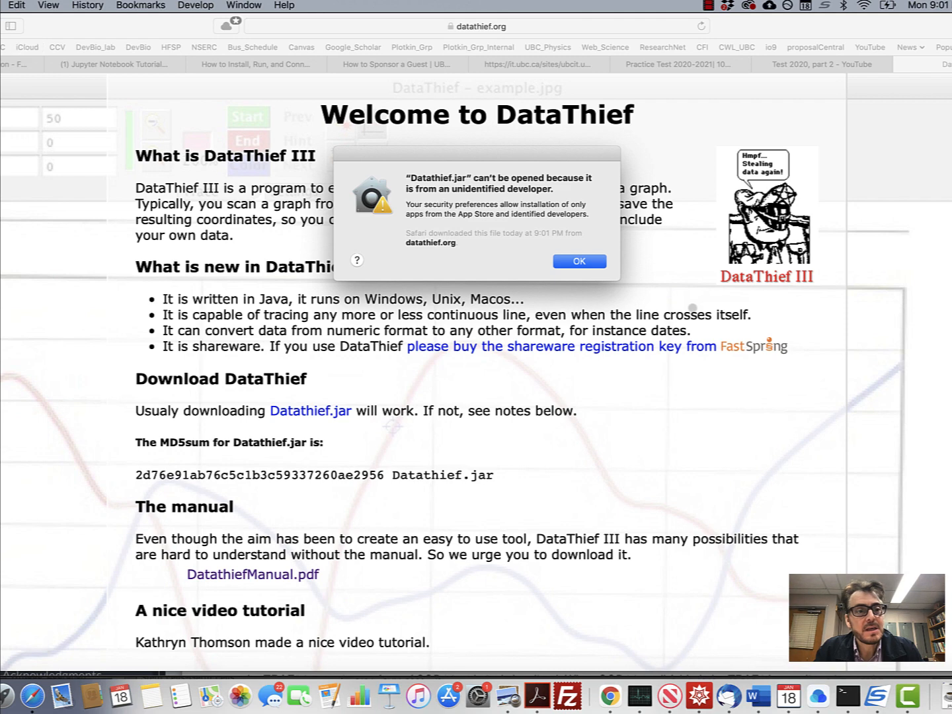
Step: Allow the blocked Datathief.jar to open anyway in the macOS Security & Privacy preferences and launch it
left_click(1, 39)
left_click(1, 4)
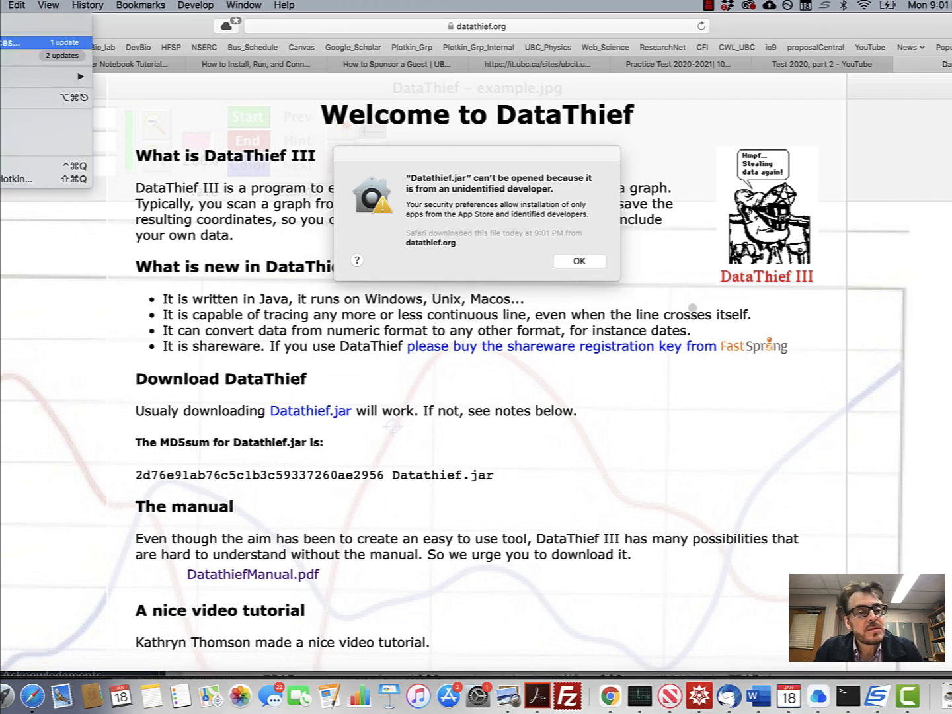
left_click(1, 42)
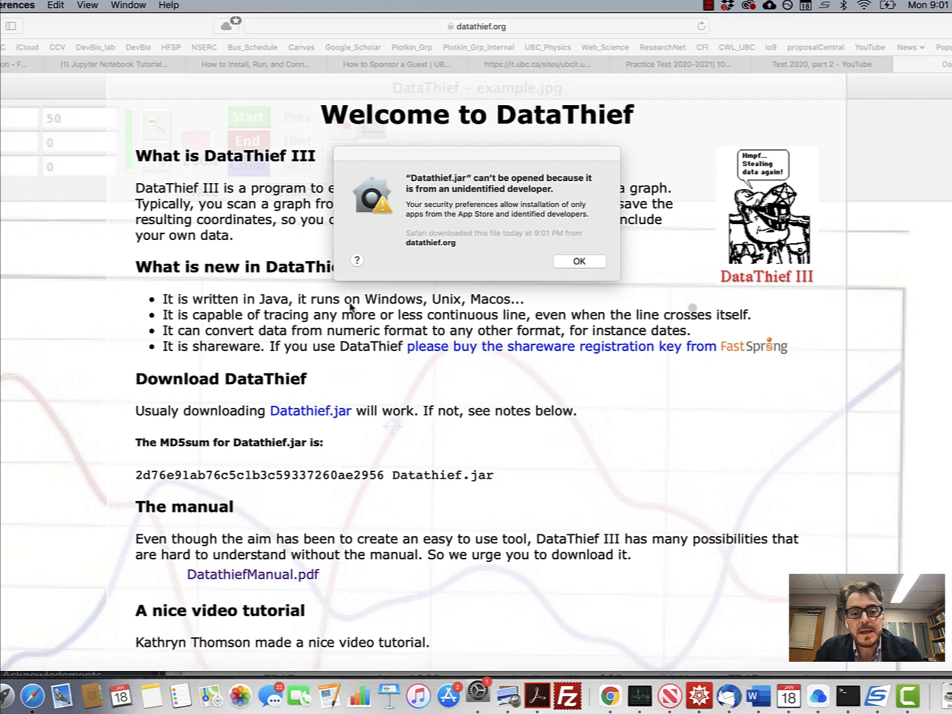
left_click_drag(280, 33, 443, 277)
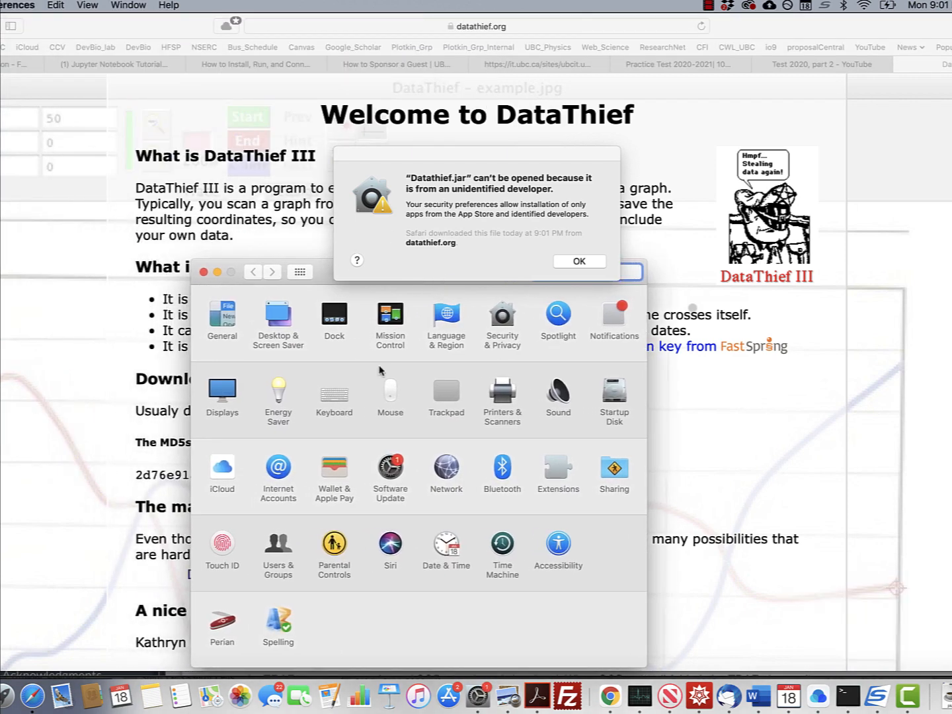
left_click(501, 318)
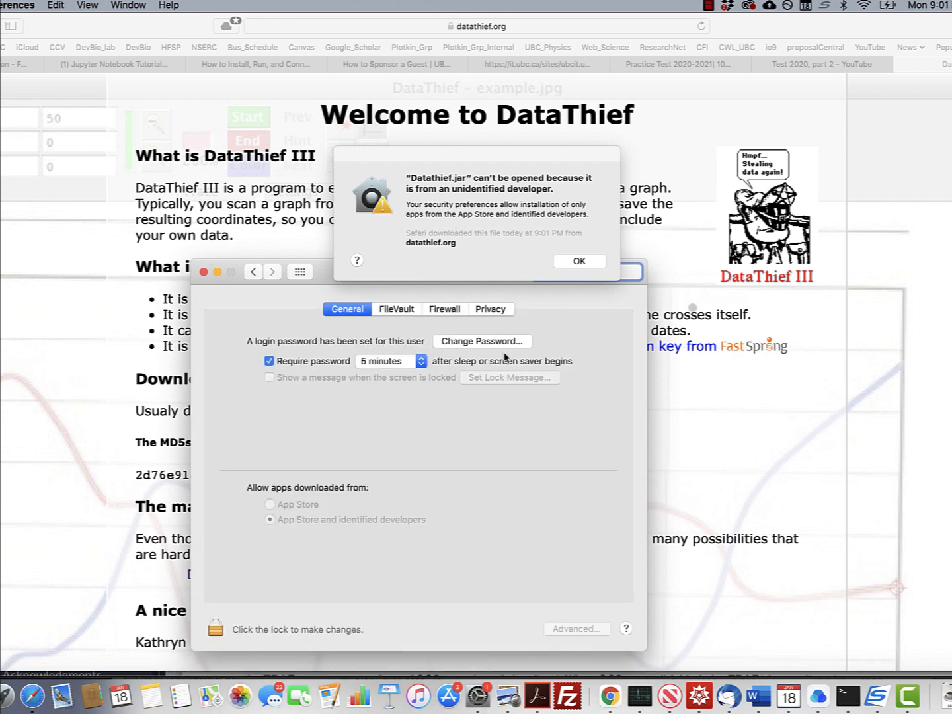
left_click(572, 265)
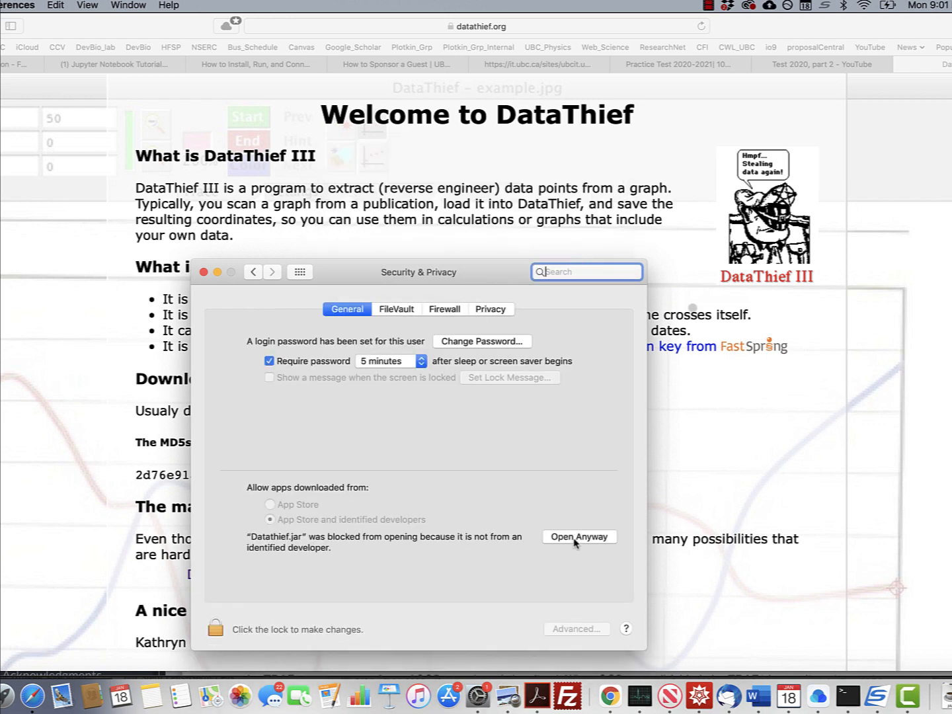
left_click(574, 540)
left_click(513, 263)
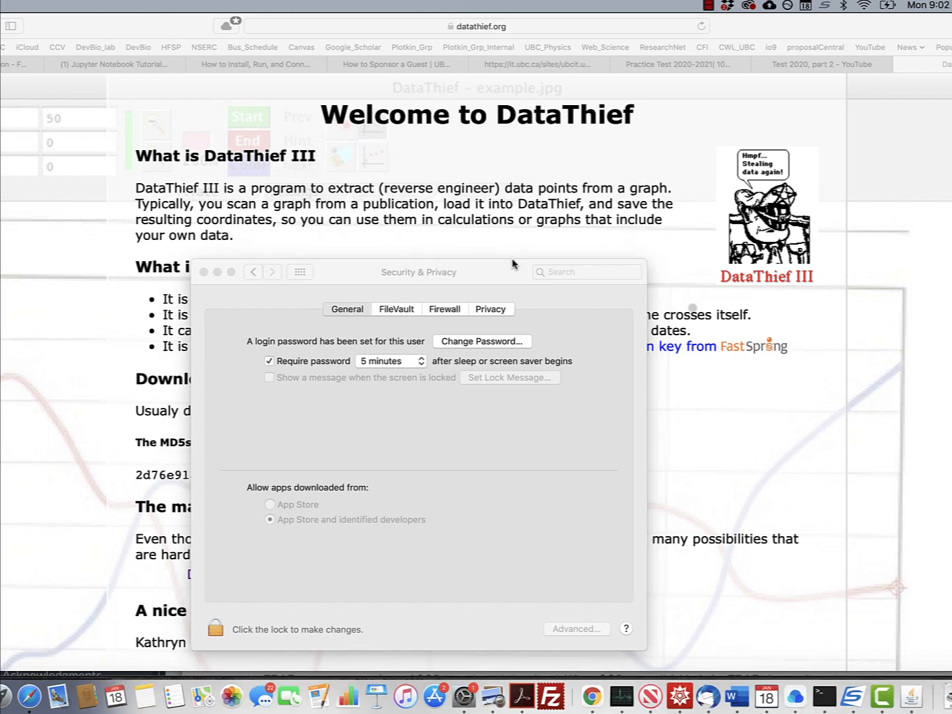
Step: Bring the DataThief window fully into view and open the image perrin_trajectories.png from the HW2 folder
left_click_drag(127, 80, 185, 77)
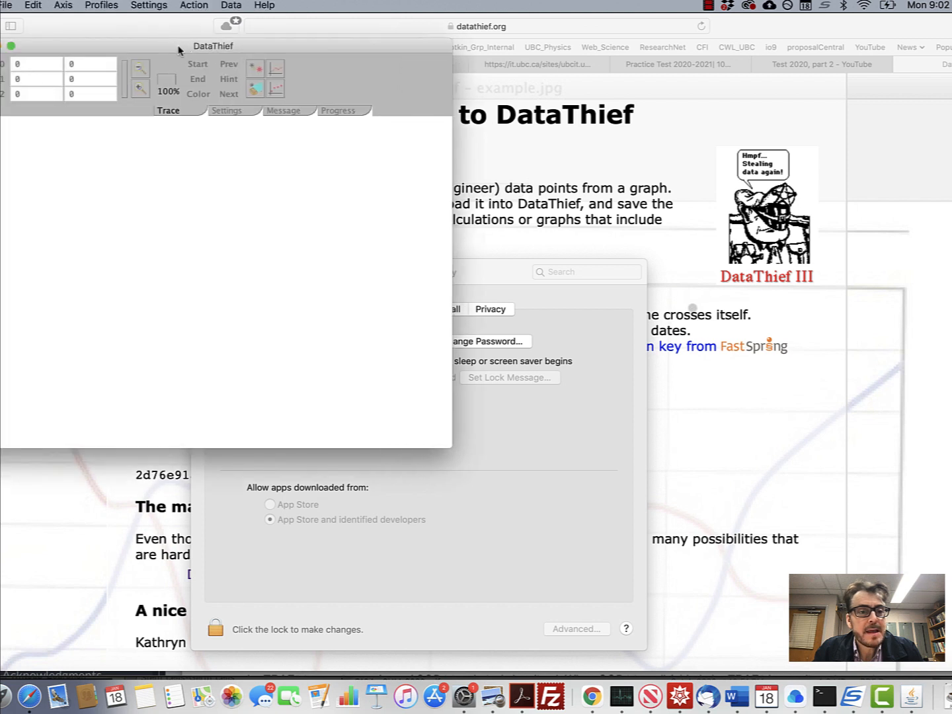
left_click_drag(178, 51, 253, 60)
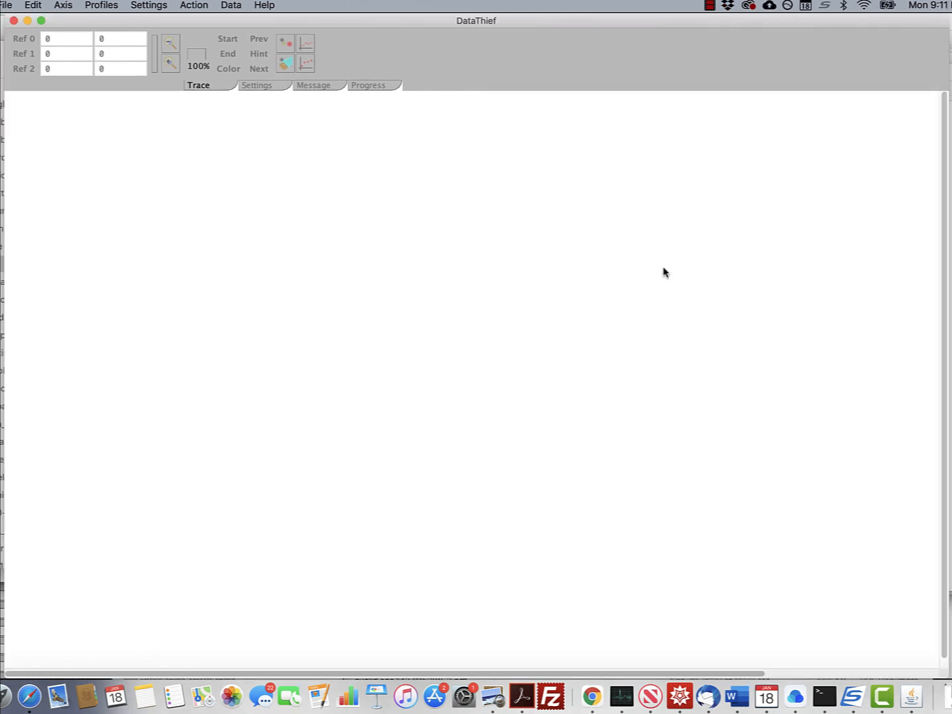
left_click(7, 5)
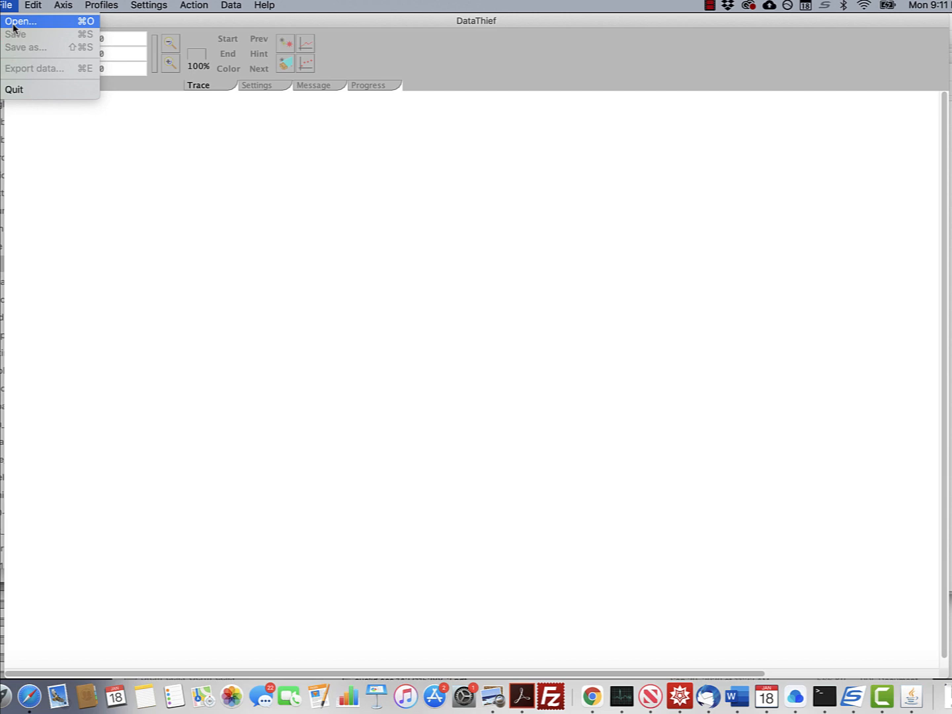
left_click(13, 26)
scroll(381, 324, "down", 5)
left_click(380, 366)
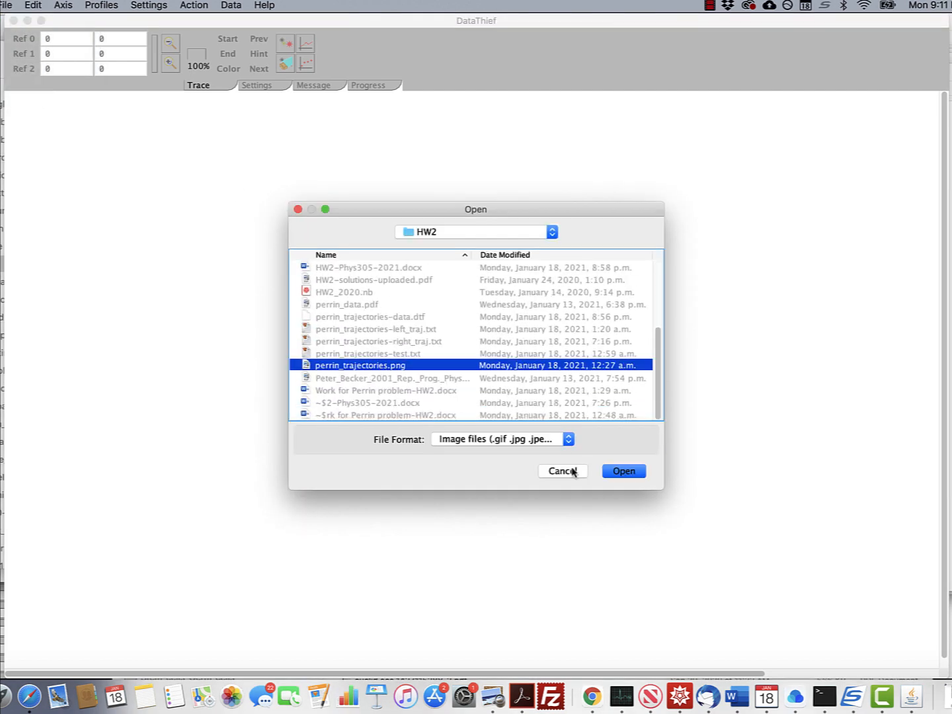
left_click(618, 472)
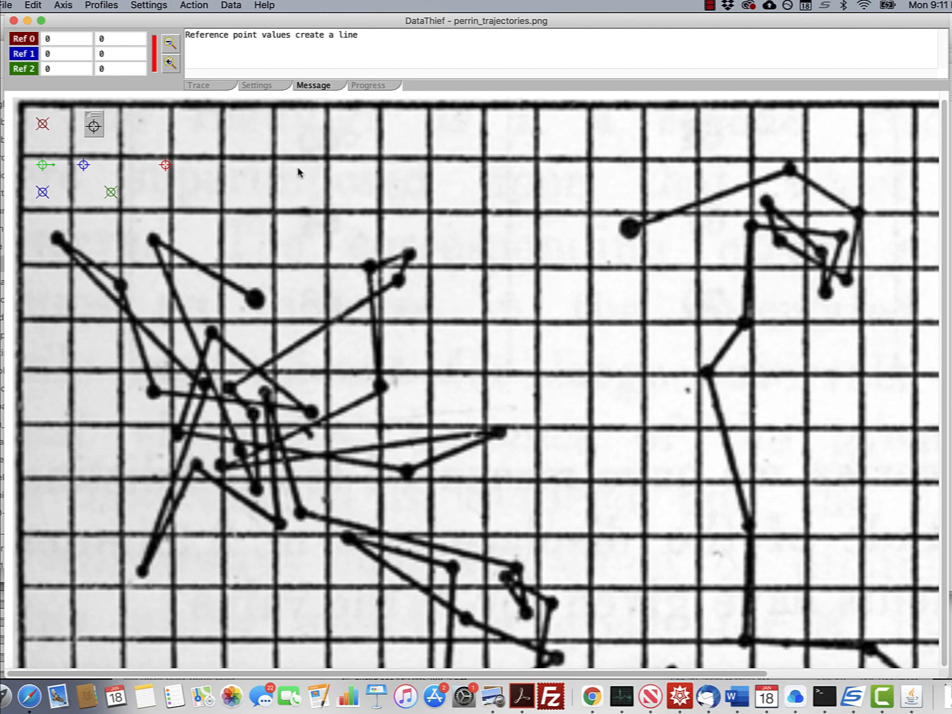
Step: Place the Ref 0, Ref 1 and Ref 2 markers on the grid's lower-left, lower-right and upper-left corners
left_click(171, 44)
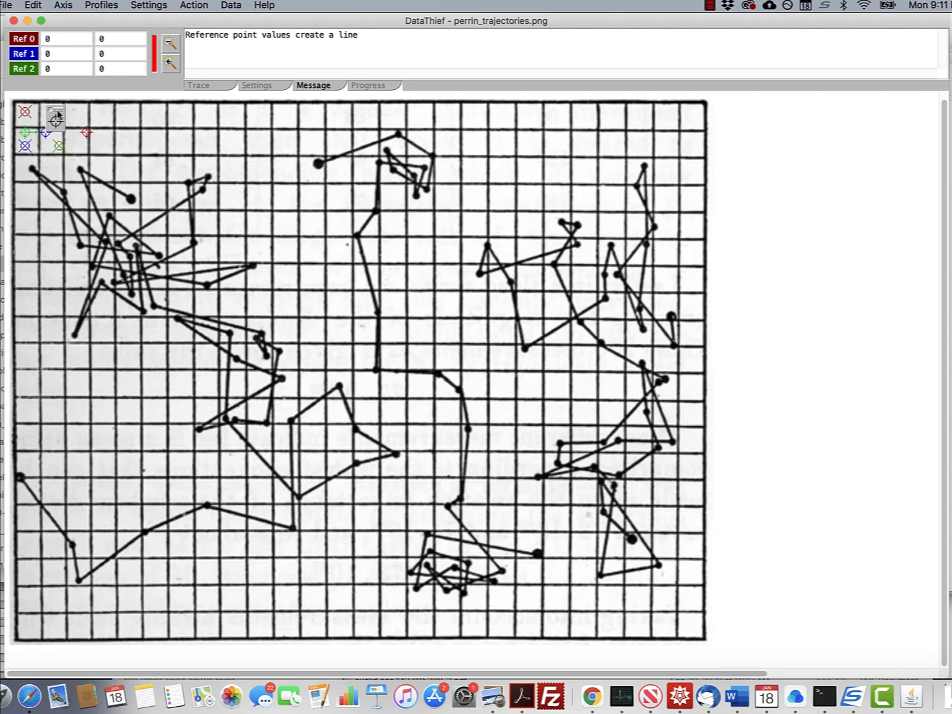
left_click_drag(55, 109, 153, 117)
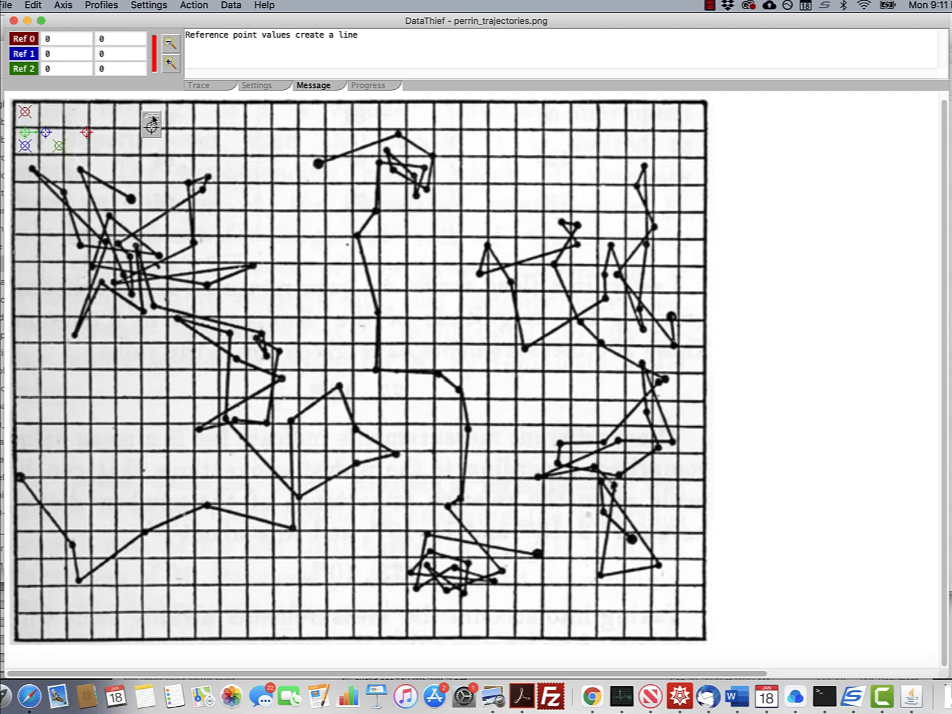
left_click(25, 39)
left_click(21, 56)
left_click(21, 70)
left_click_drag(25, 111, 17, 637)
mouse_move(25, 147)
left_mouse_down()
mouse_move(408, 329)
mouse_move(635, 561)
mouse_move(703, 650)
mouse_move(705, 640)
left_mouse_up()
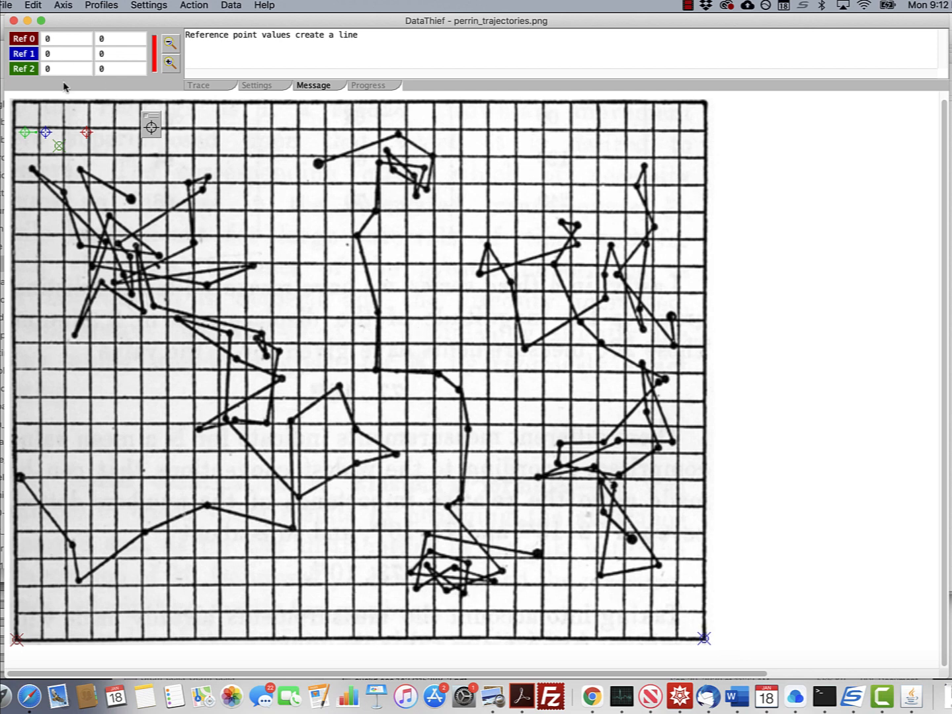
mouse_move(59, 145)
left_mouse_down()
mouse_move(29, 105)
mouse_move(16, 103)
left_mouse_up()
Step: Set the X value of Ref 1 to 50 and the Y value of Ref 2 to 30
left_click(65, 53)
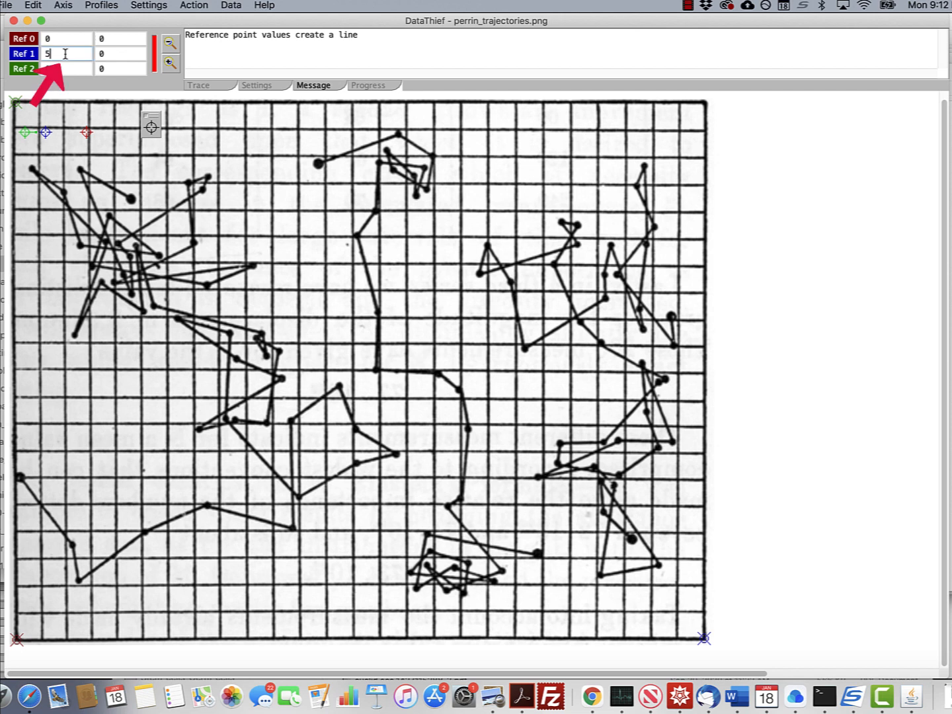
type("50")
left_click(112, 69)
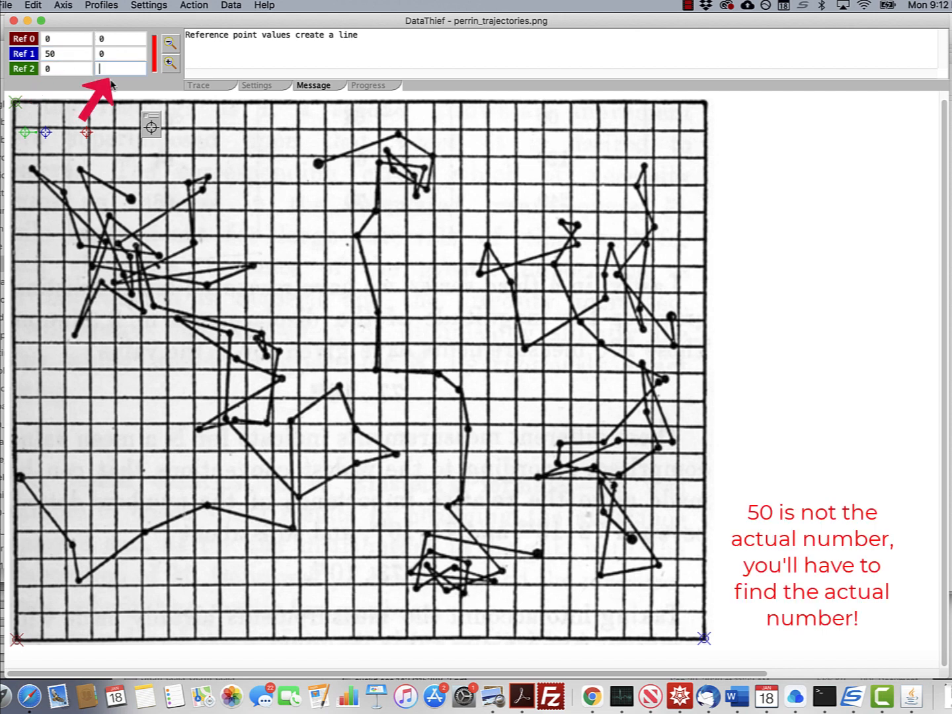
type("30")
mouse_move(16, 104)
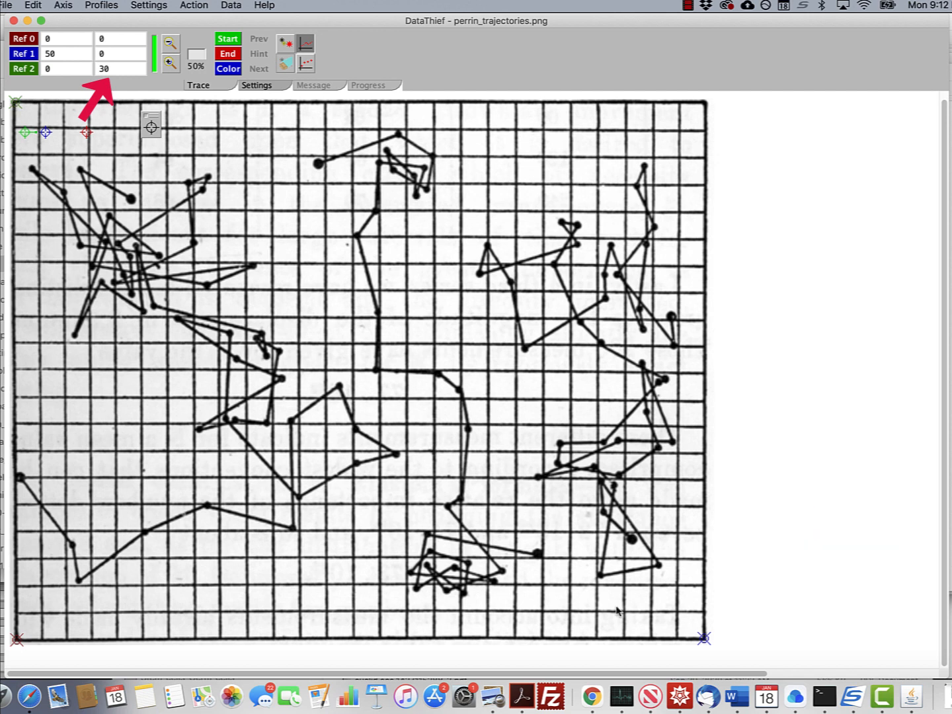
mouse_move(704, 637)
left_click(172, 64)
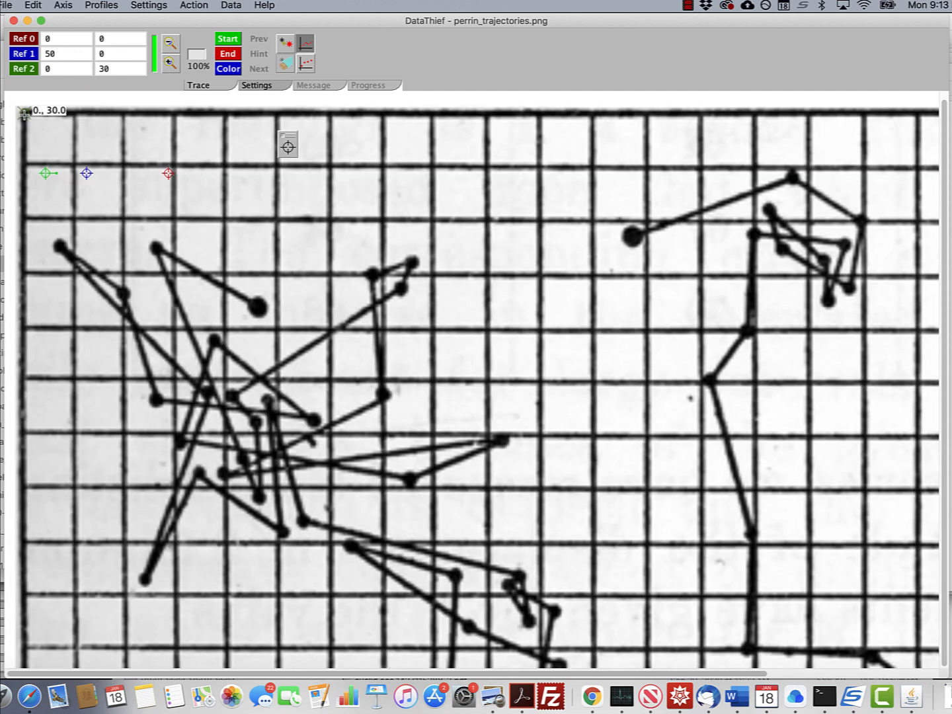
left_click(170, 43)
Step: Switch to point data and mark the first dots of the lower-right trajectory, starting at its large end dot
left_click(305, 64)
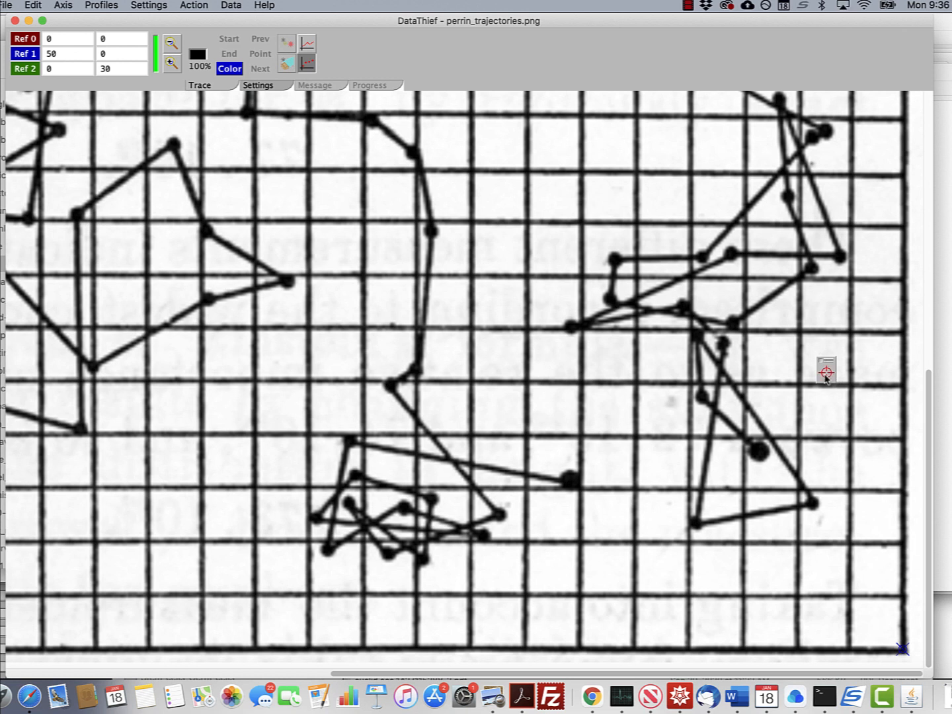
left_click_drag(828, 368, 836, 394)
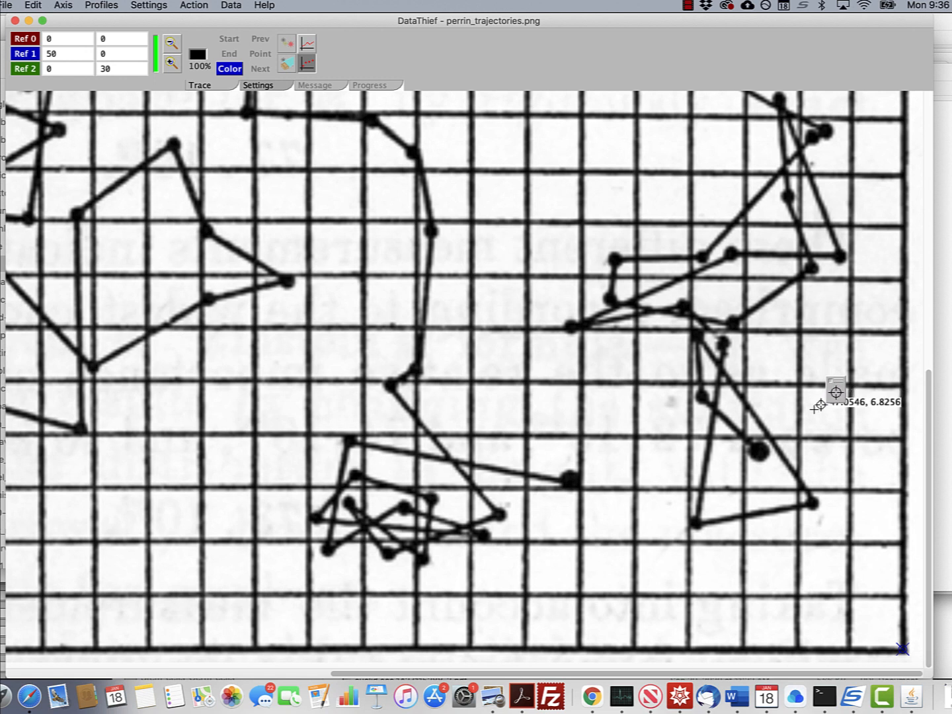
left_click(759, 454)
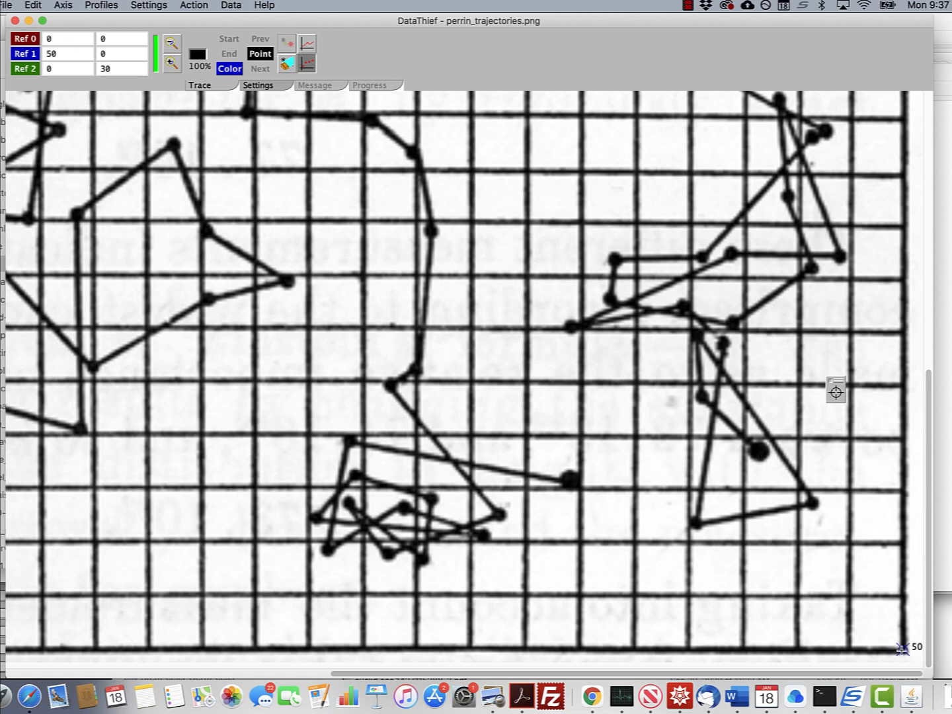
scroll(902, 649, "up", 1)
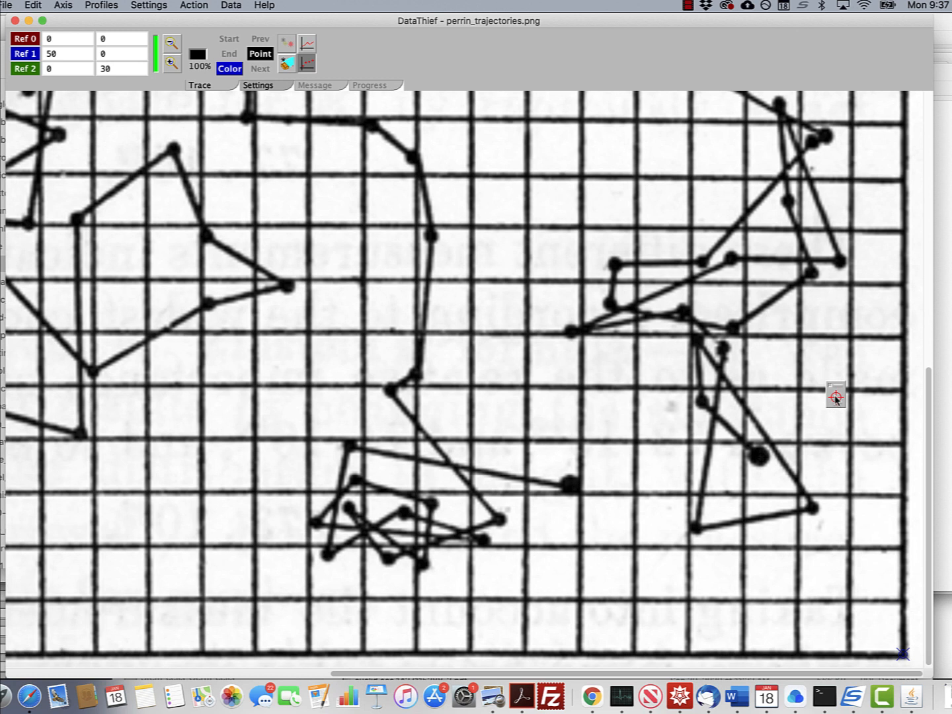
left_click(701, 404)
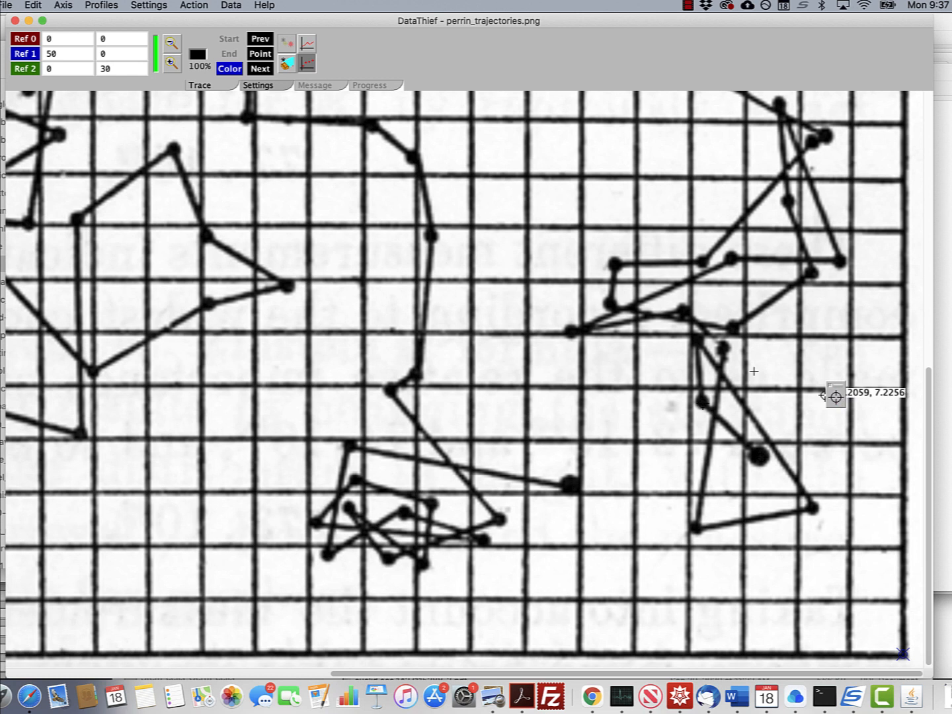
left_click(696, 340)
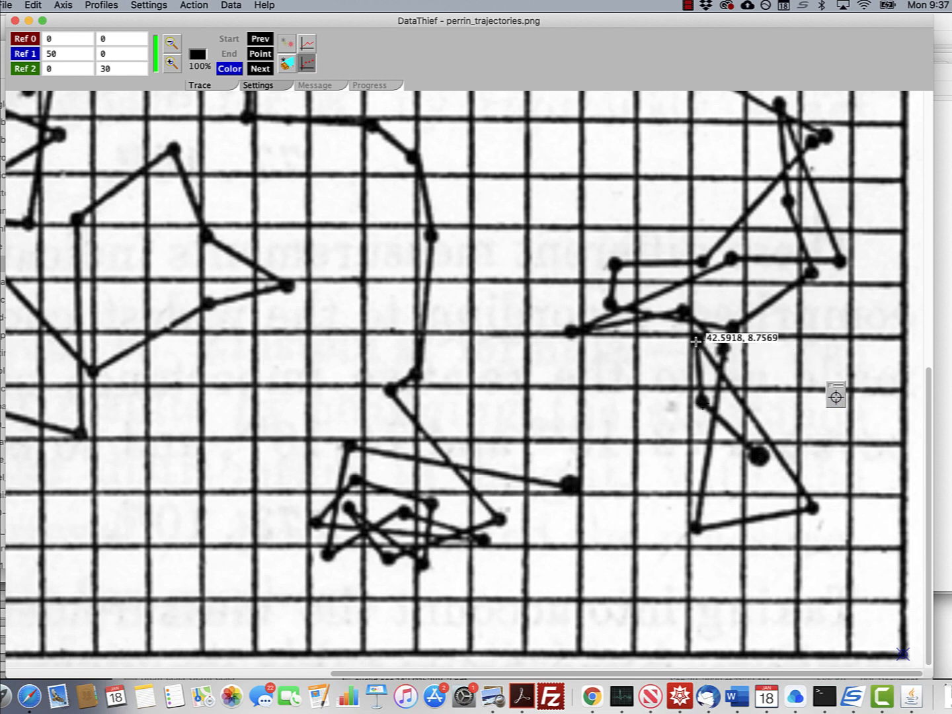
left_click(701, 400)
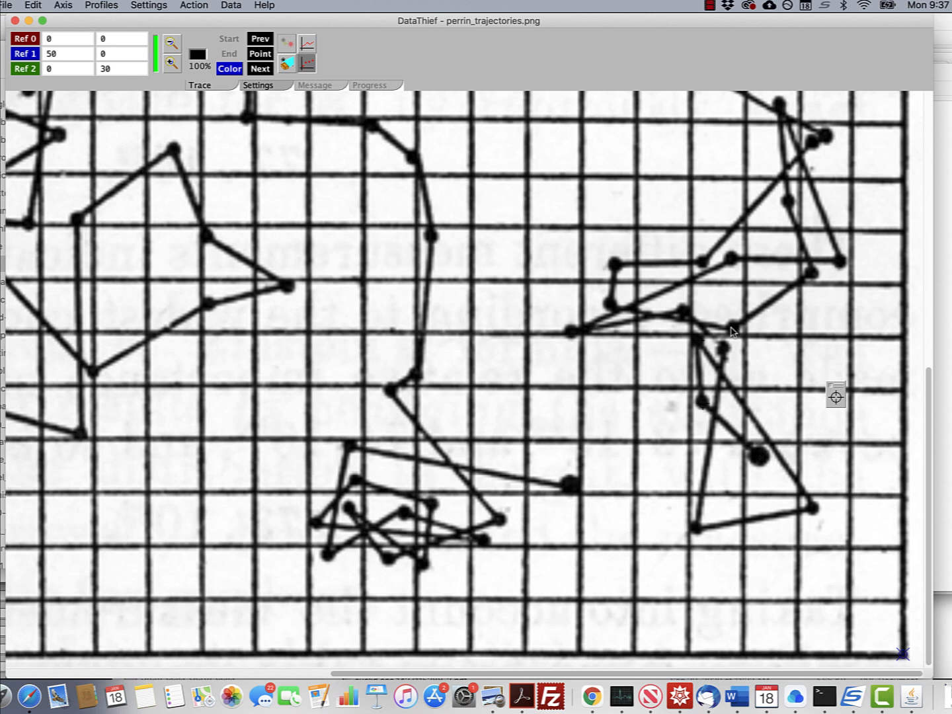
Step: Mark further dots along the lower-right trajectory, working upward to the dot near the grid's right edge
left_click(171, 43)
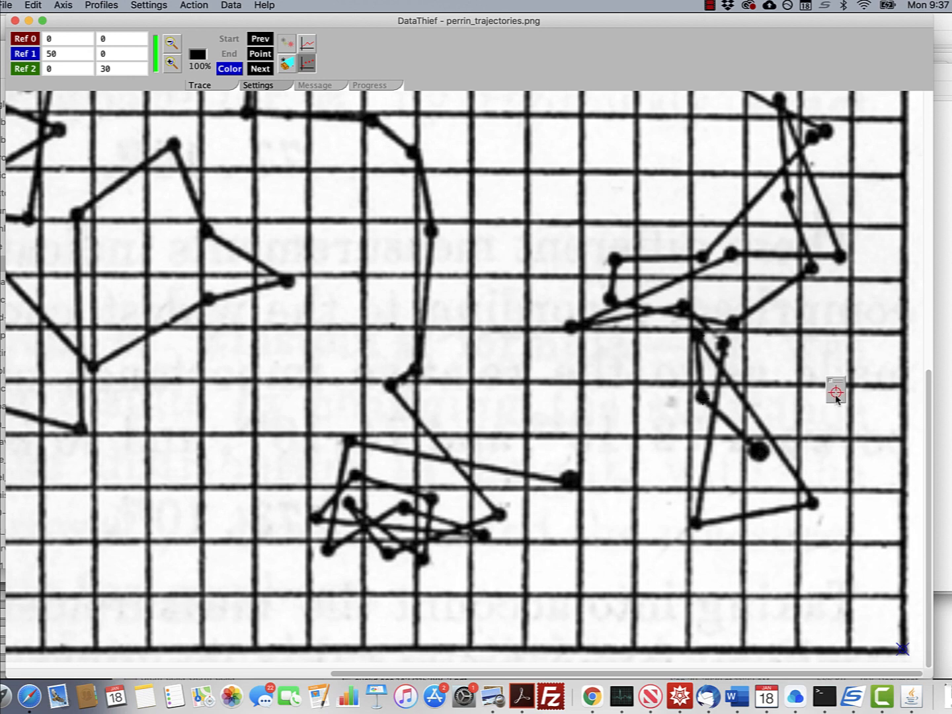
mouse_move(836, 396)
left_mouse_down()
mouse_move(832, 390)
mouse_move(813, 506)
left_mouse_up()
mouse_move(836, 390)
left_mouse_down()
mouse_move(697, 522)
mouse_move(775, 361)
mouse_move(723, 343)
mouse_move(836, 392)
mouse_move(685, 307)
left_mouse_up()
left_click_drag(864, 300, 842, 256)
scroll(842, 256, "up", 2)
mouse_move(869, 324)
left_mouse_down()
mouse_move(783, 123)
mouse_move(789, 222)
mouse_move(817, 292)
mouse_move(759, 346)
mouse_move(609, 321)
mouse_move(618, 283)
mouse_move(707, 284)
left_mouse_up()
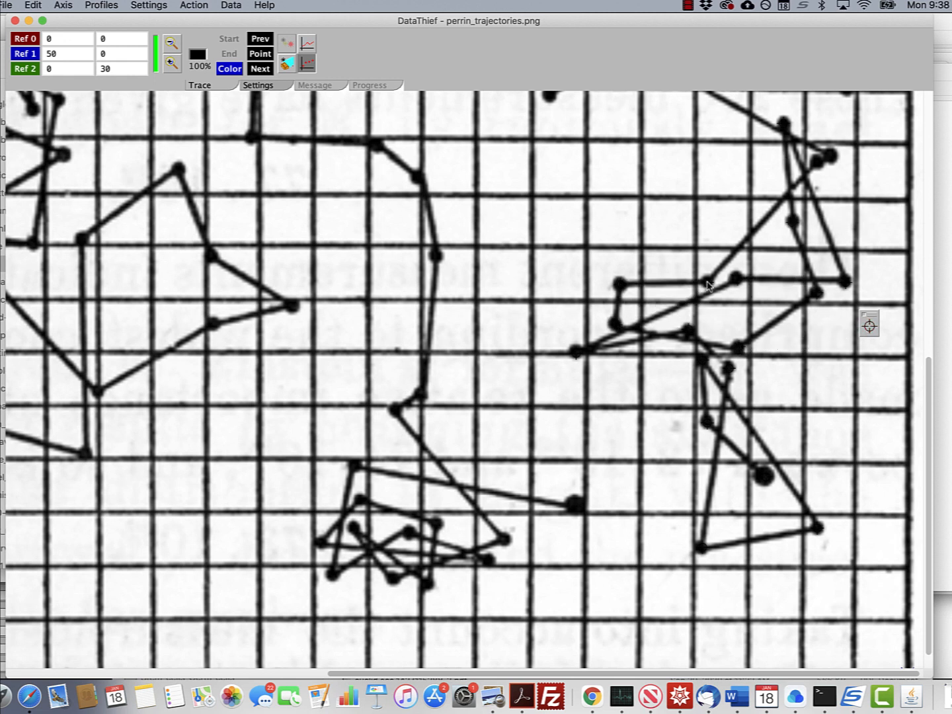
mouse_move(869, 325)
left_mouse_down()
mouse_move(818, 159)
mouse_move(831, 153)
left_mouse_up()
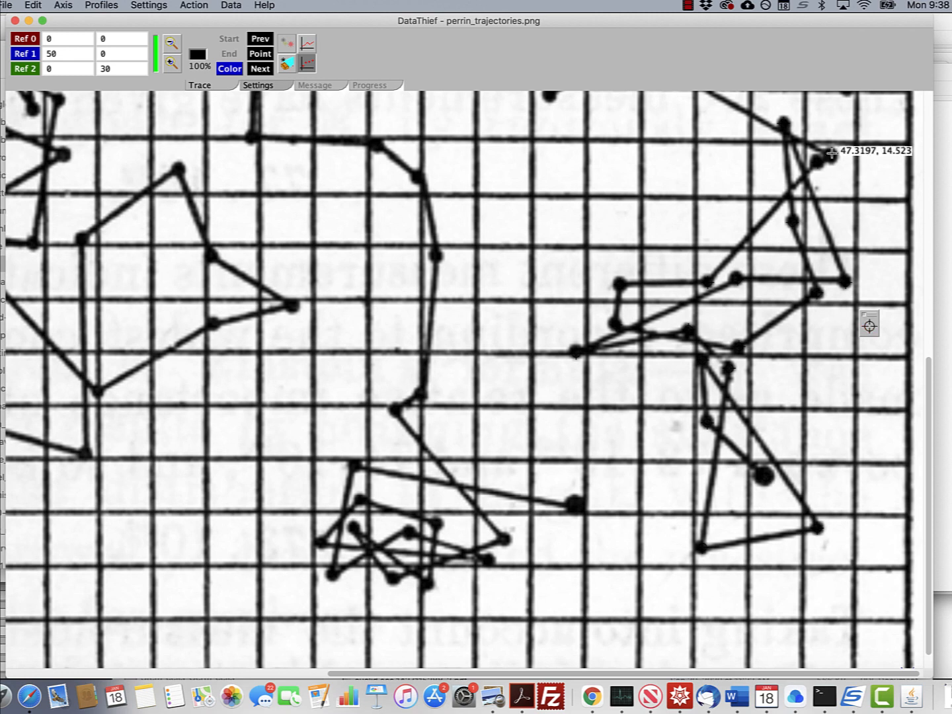
scroll(190, 112, "up", 10)
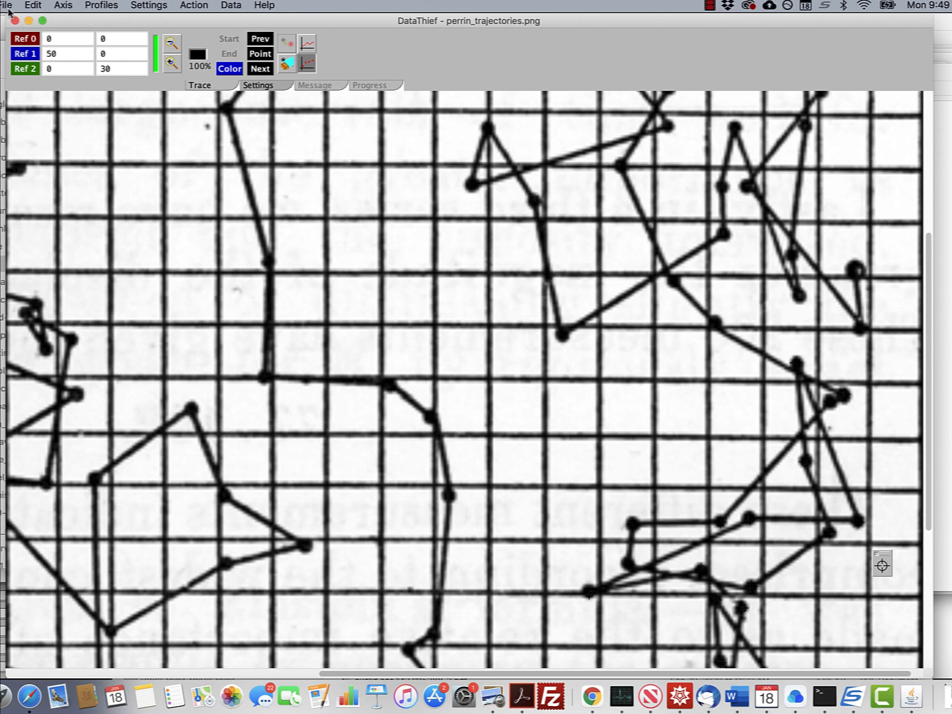
Step: Export the captured point data to the HW2 folder as 0TEST.txt
left_click(8, 9)
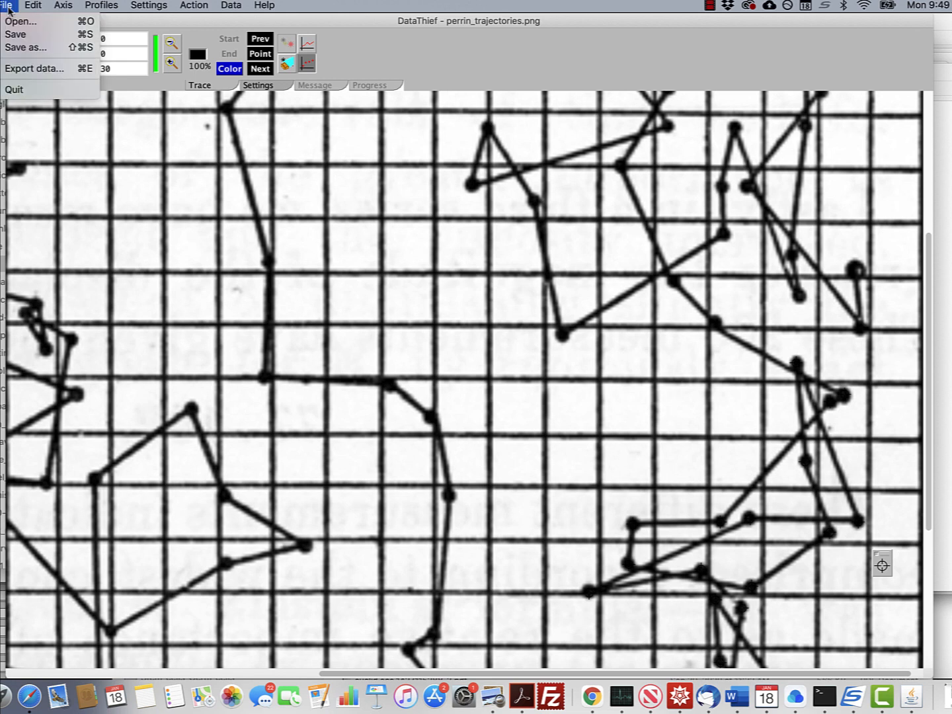
left_click(32, 69)
key("Right")
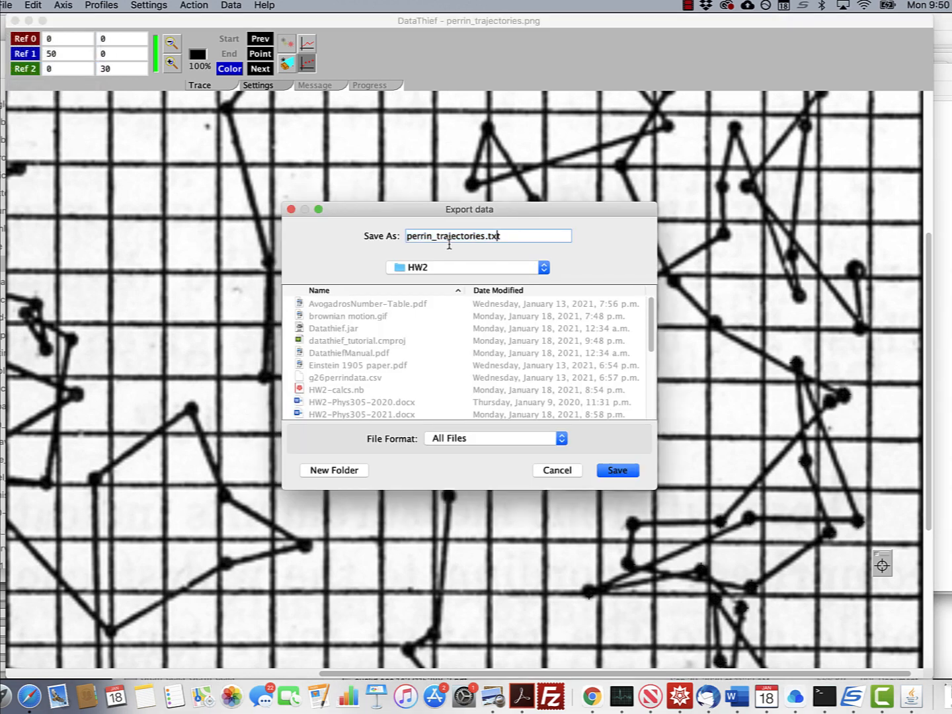
key("Up")
type("0TEST")
key("shift+Down")
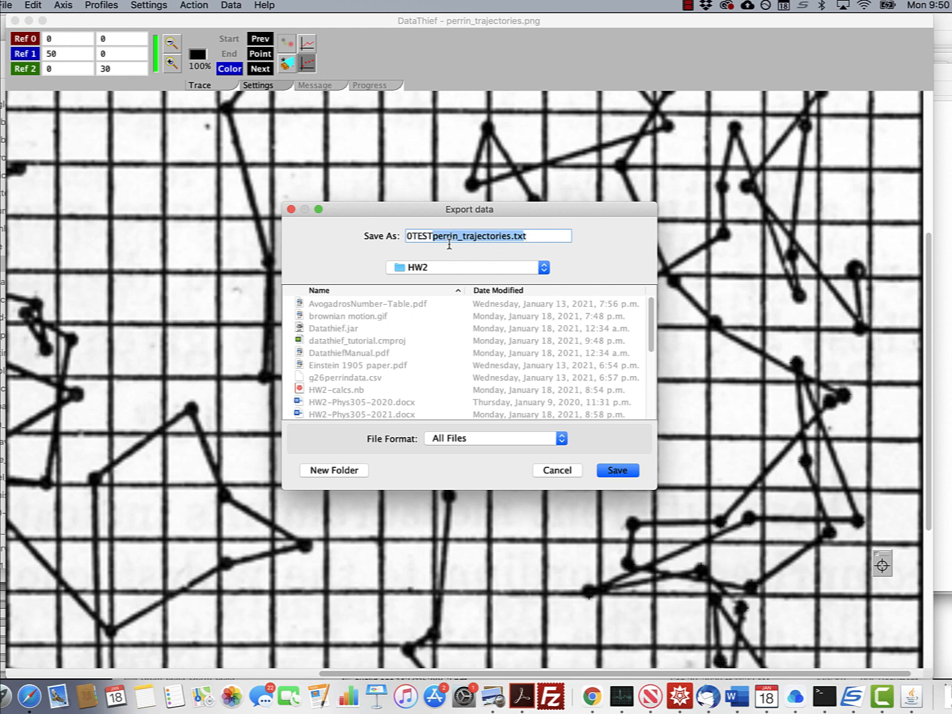
type(".txt")
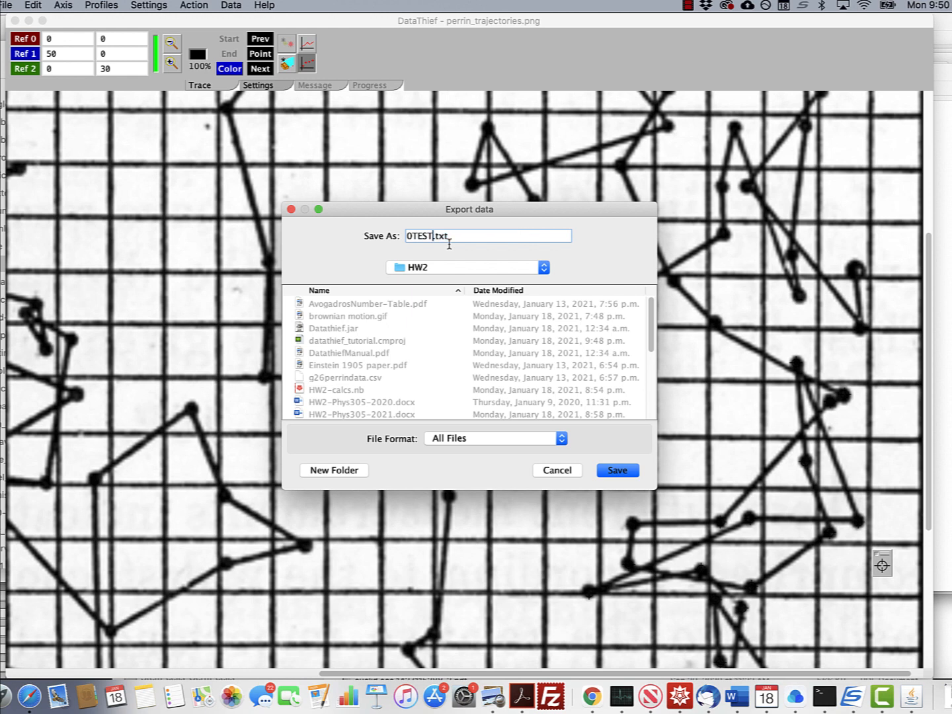
left_click(611, 471)
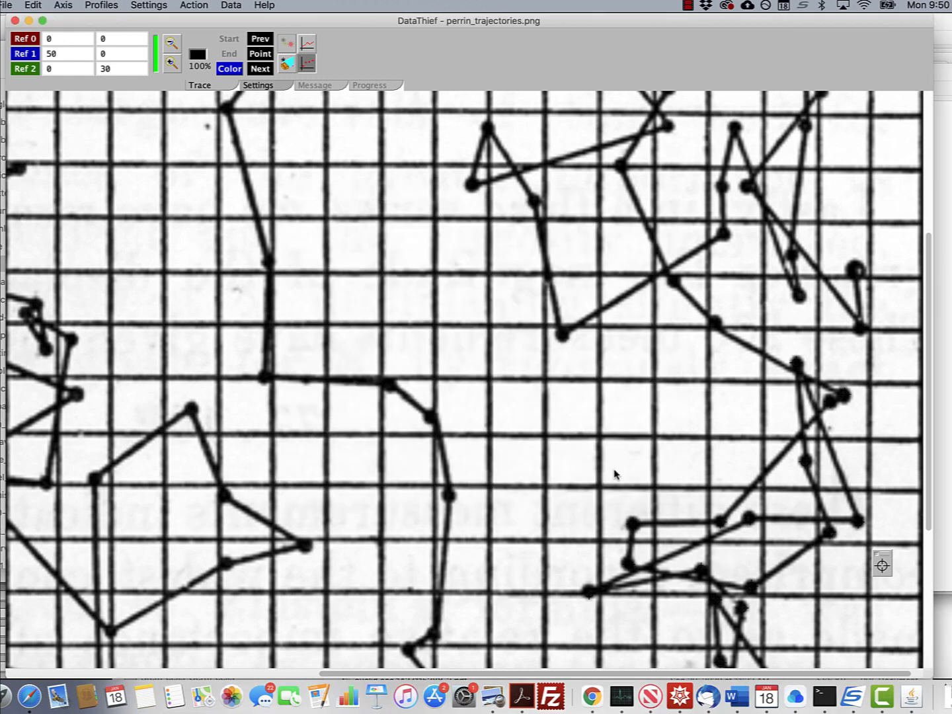